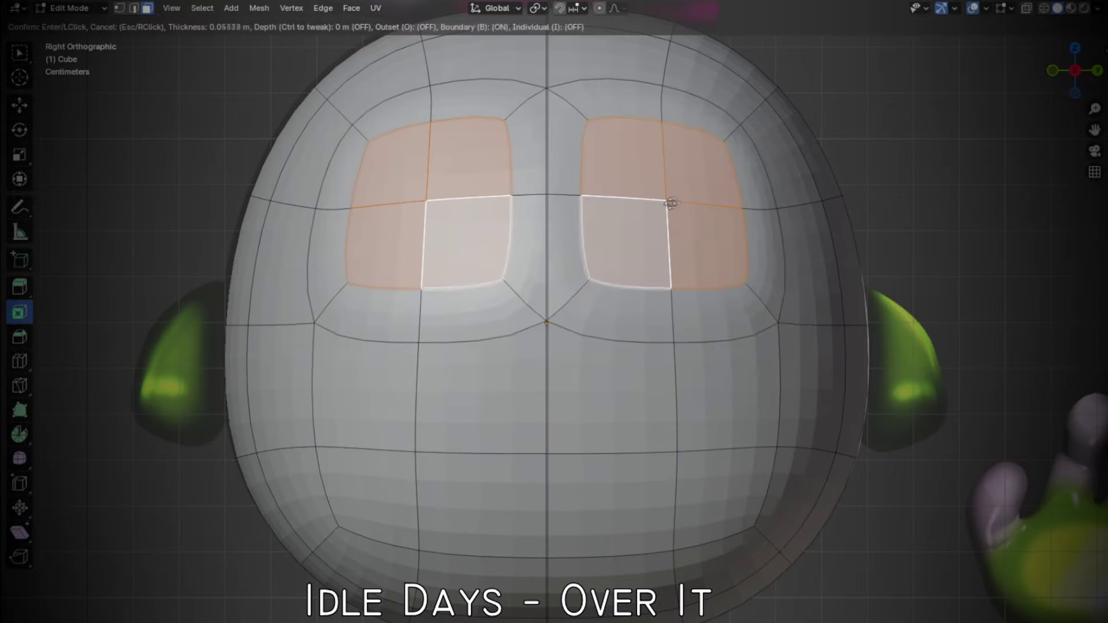
- Confirm the face inset and push the inset faces inward along Z
click(669, 204)
drag(663, 197, 660, 169)
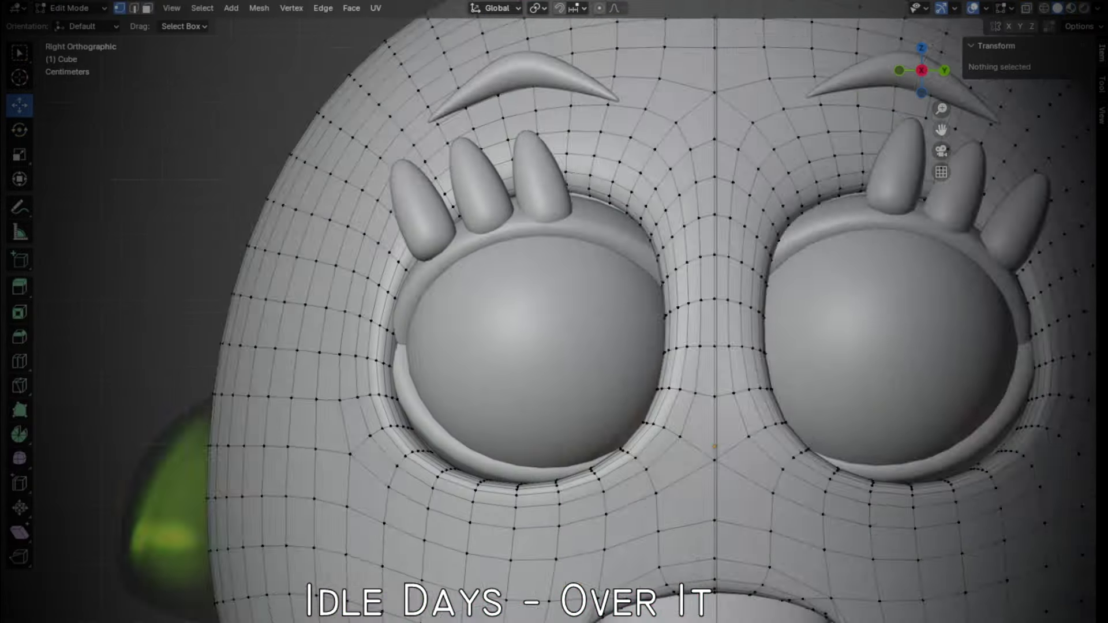
- Switch the mesh selection mode
click(193, 28)
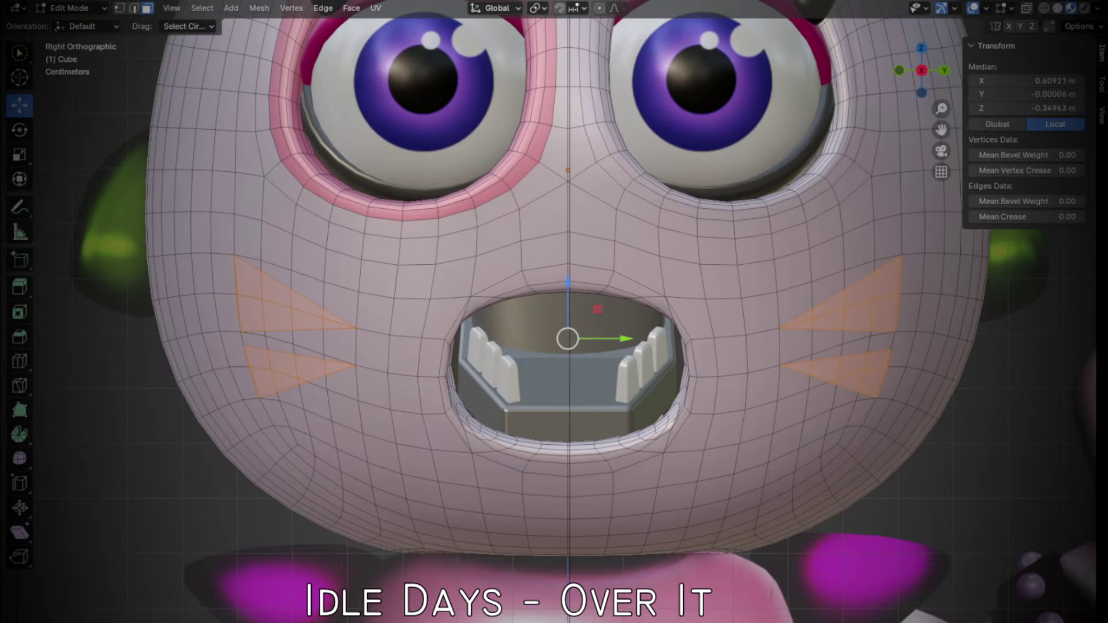
- Turn on X-ray to see the hidden geometry through the head
click(1027, 8)
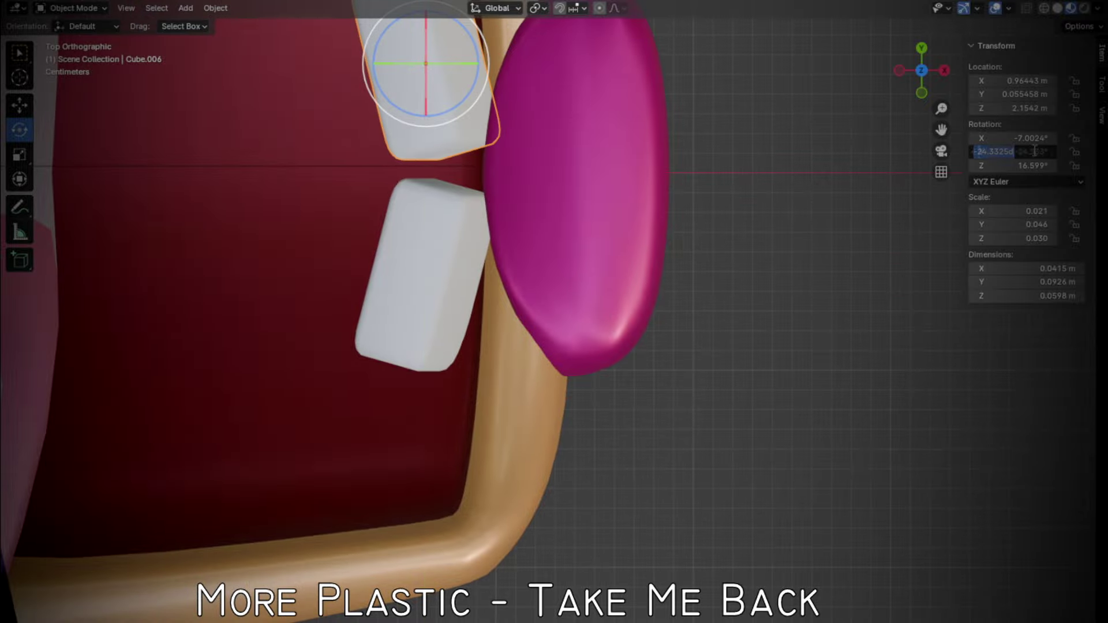
- Set the muzzle piece's Y rotation to 0
text(0)
key(Return)
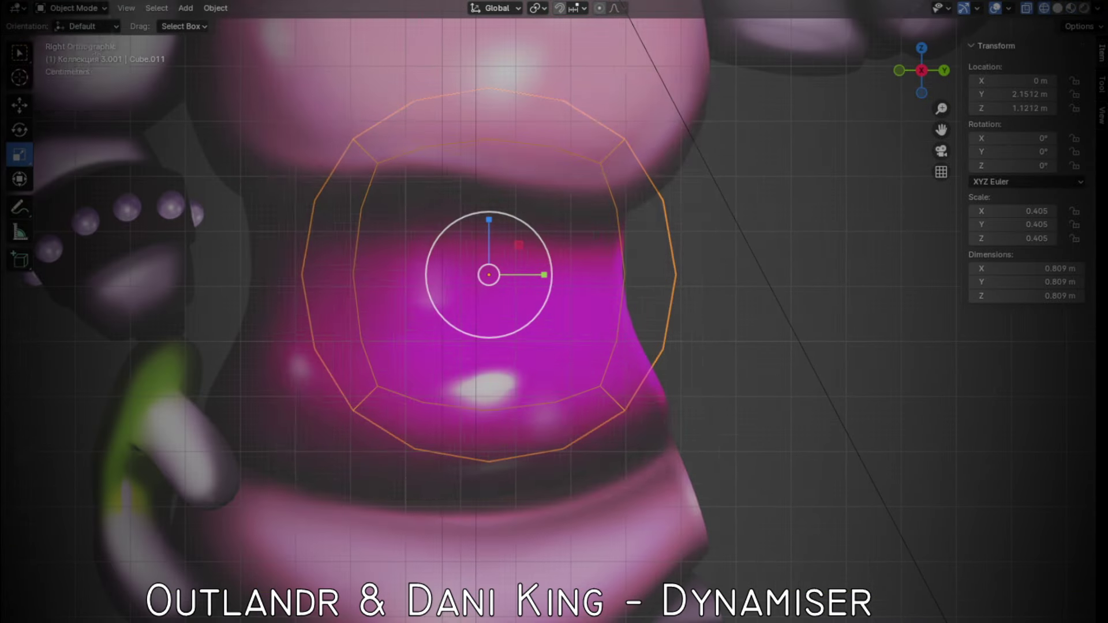
- Enter Edit Mode on the magenta piece
key(Tab)
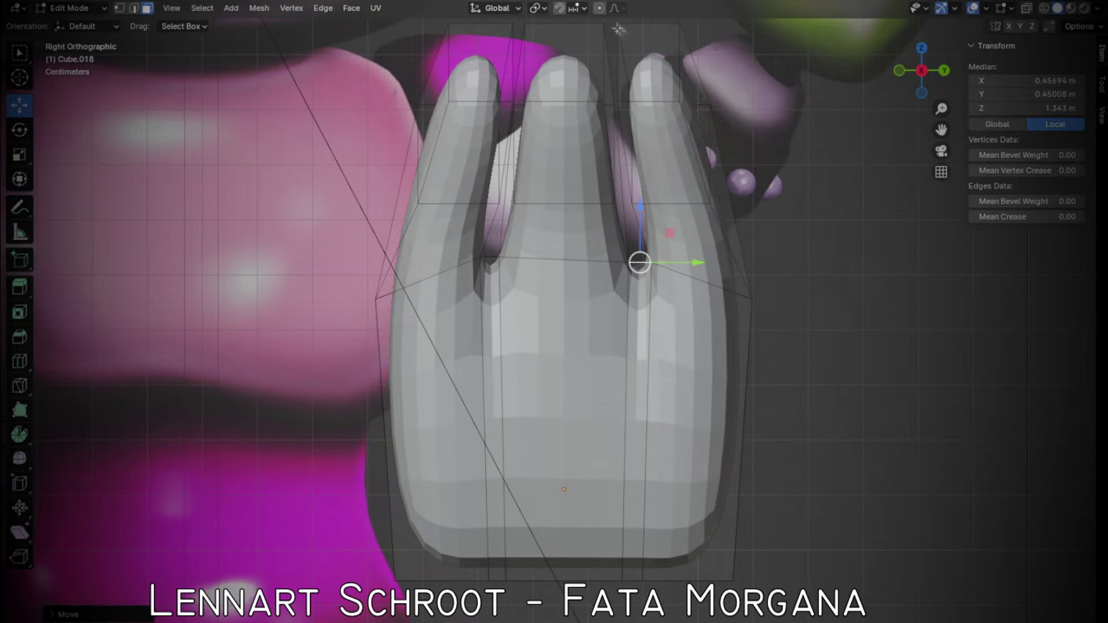
- Zoom the viewport around the new three-pronged part
scroll(560, 311, down, 1)
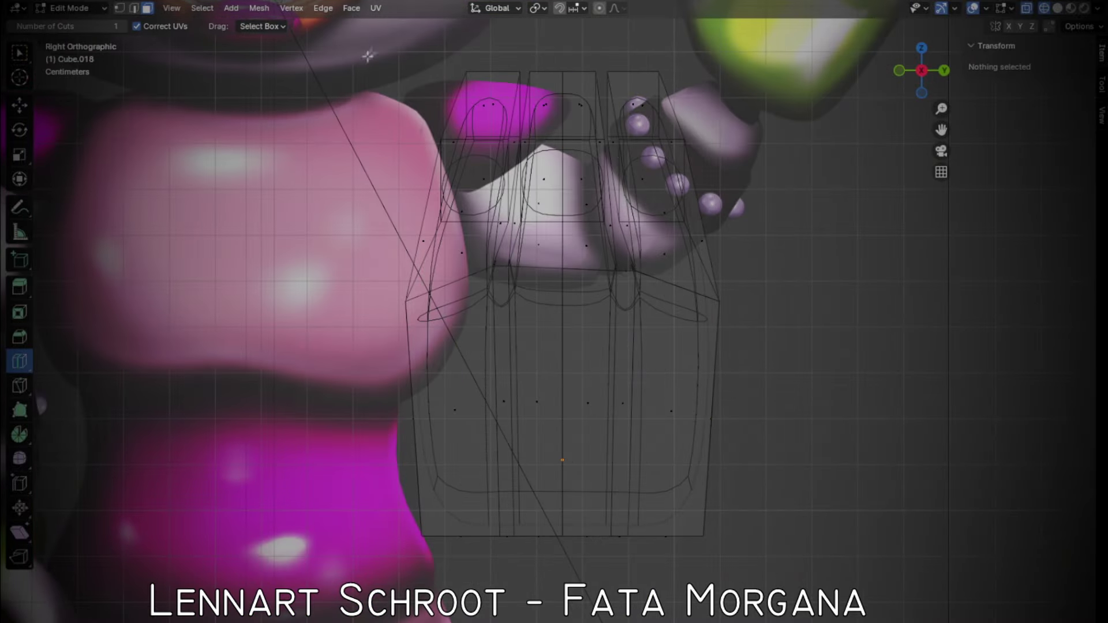